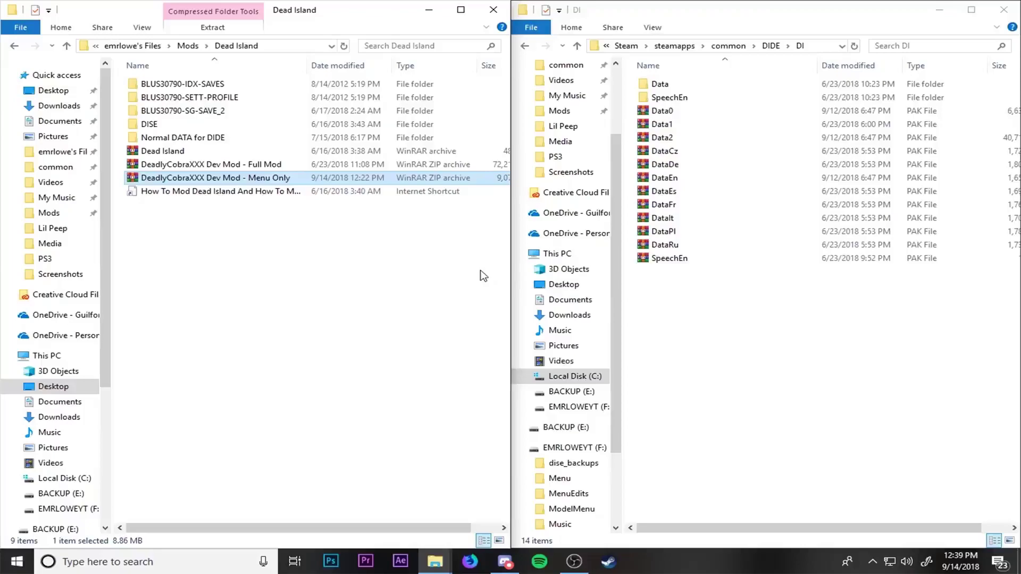
Point out the DeadlyCobraXXX Dev Mod Full Mod and Menu Only archives in the Dead Island mods folder.
left_click(378, 333)
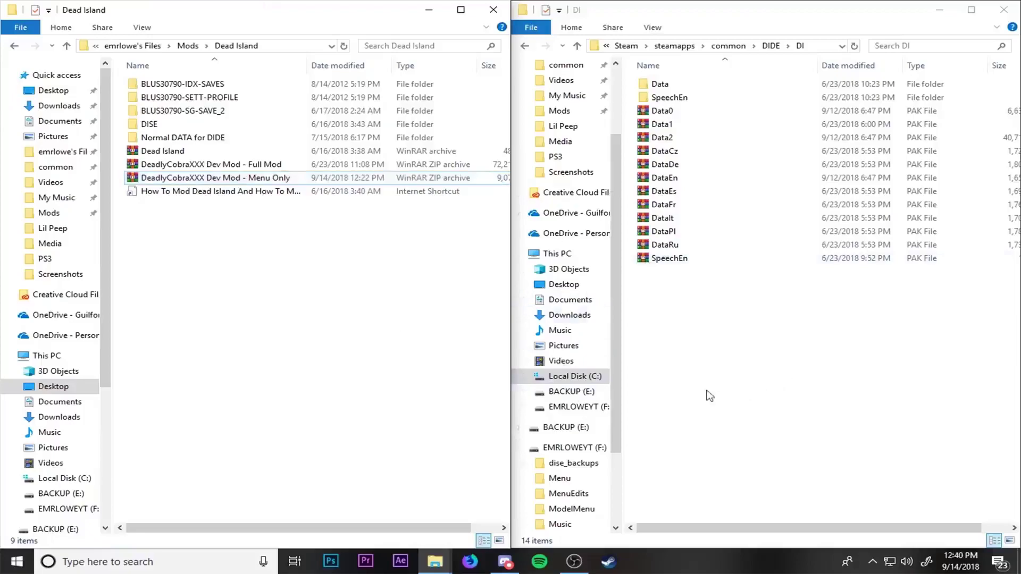
left_click(173, 166)
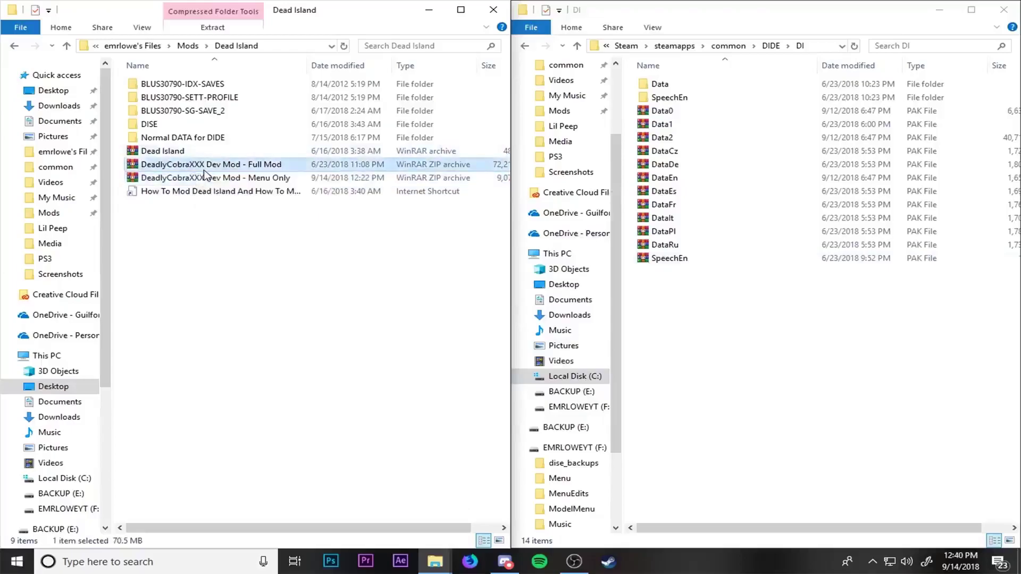
left_click(201, 177)
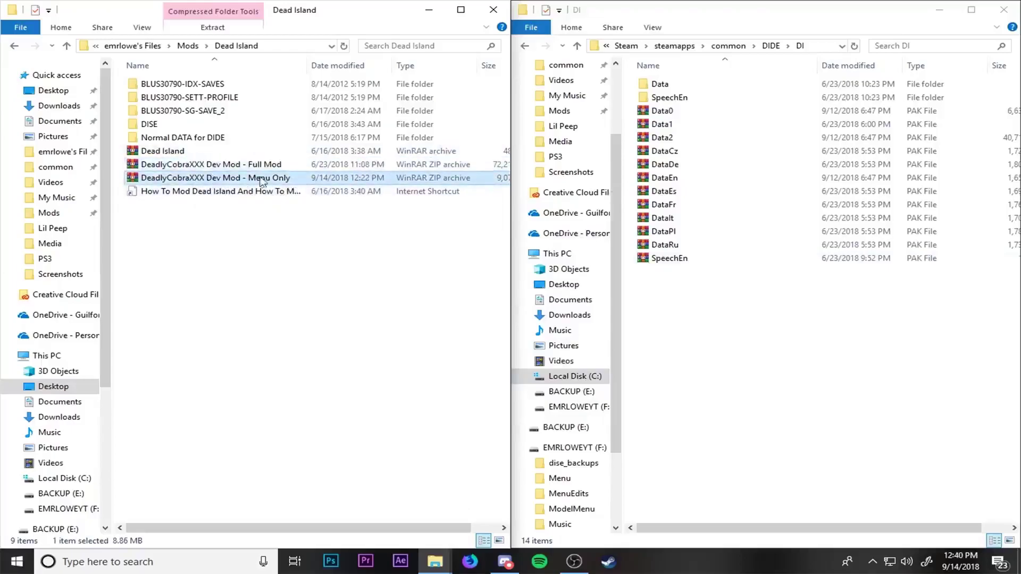
left_click(237, 167)
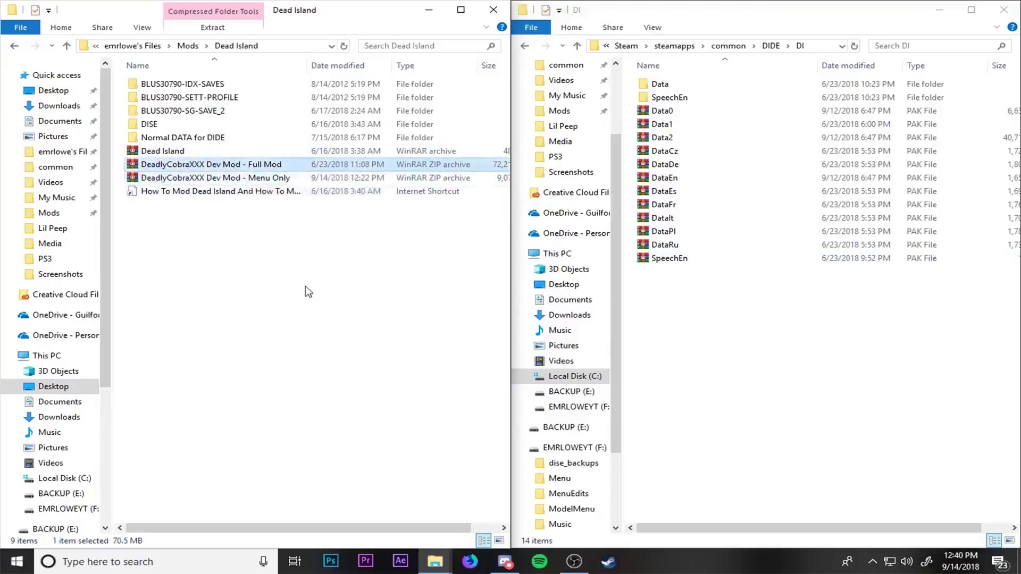
Switch to Discord and review the Full Mod feature list and download links in the mods channel, returning to the file windows when finished.
left_click(504, 562)
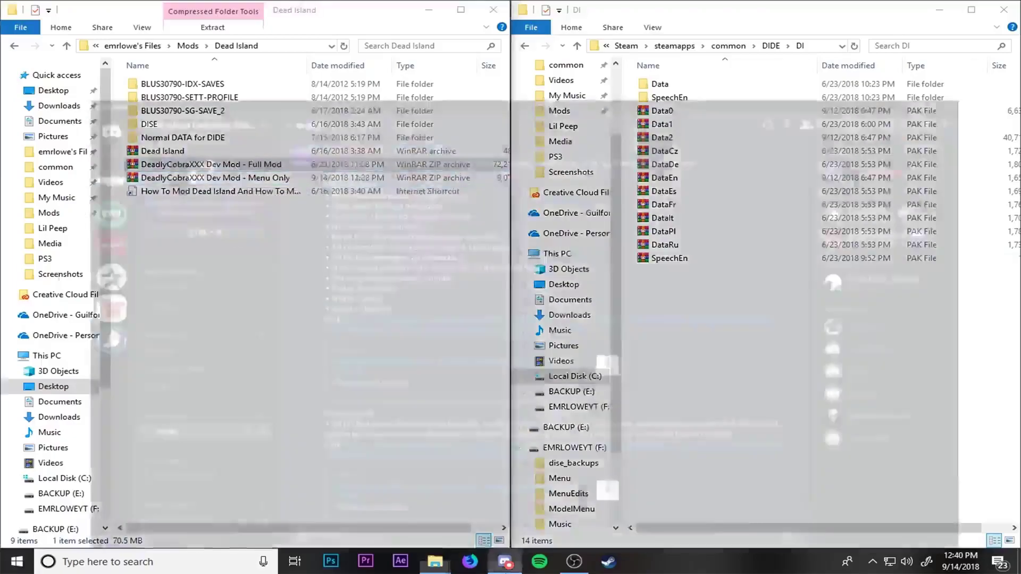
left_click_drag(256, 106, 548, 243)
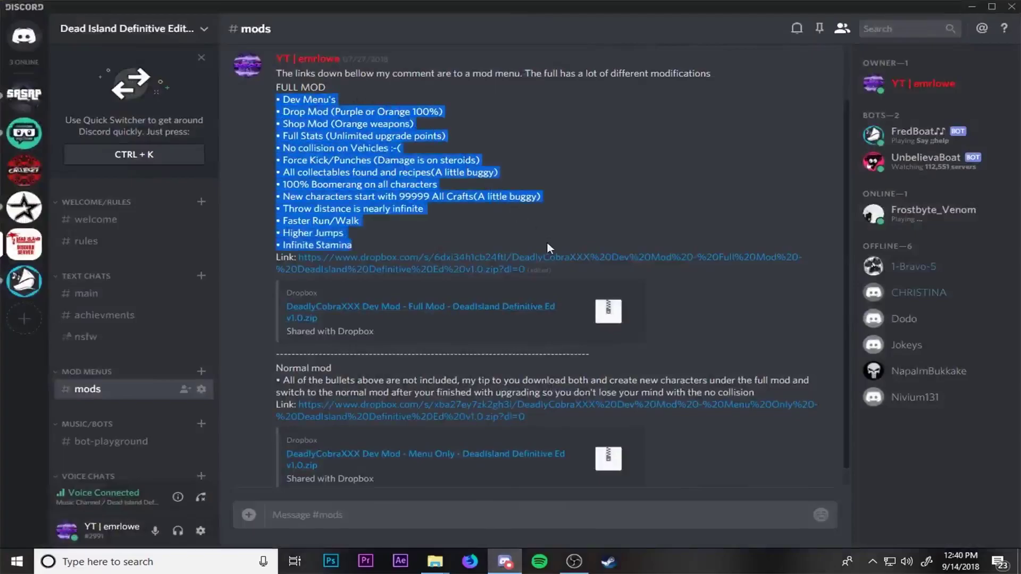
left_click(539, 247)
right_click(537, 247)
left_click(495, 197)
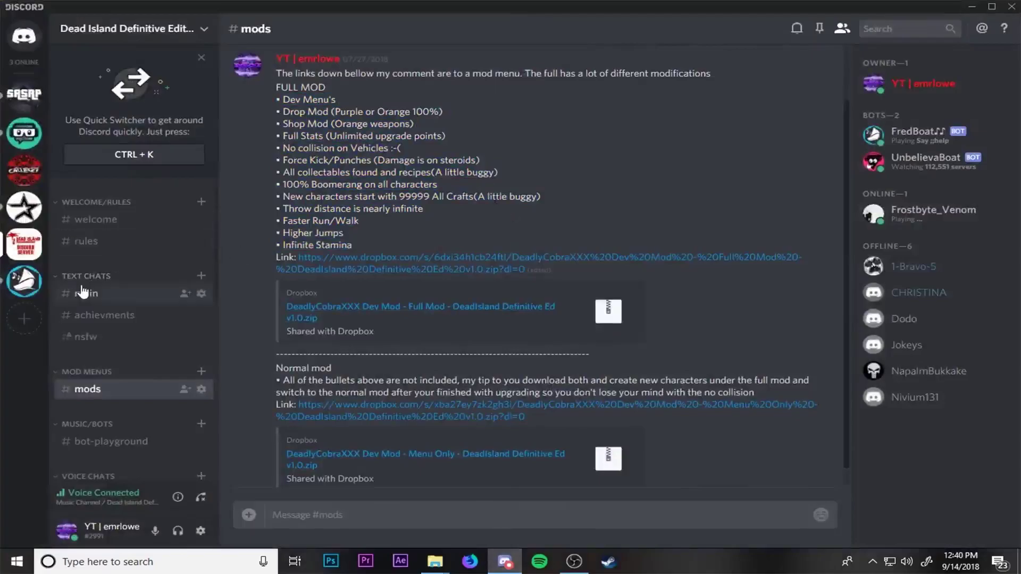
scroll(467, 382, "down", 1)
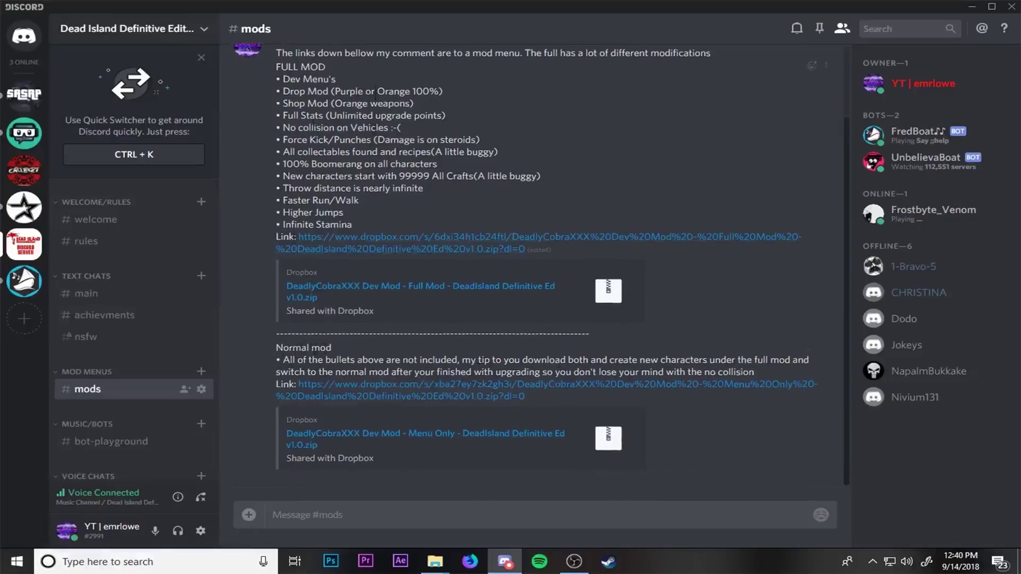
left_click_drag(267, 73, 345, 81)
left_click(345, 81)
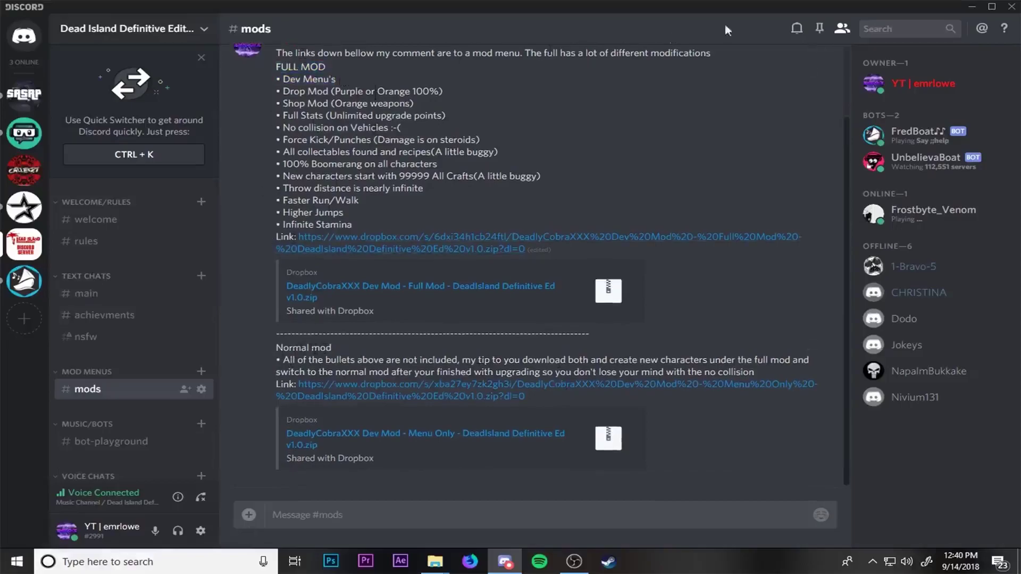
left_click(973, 10)
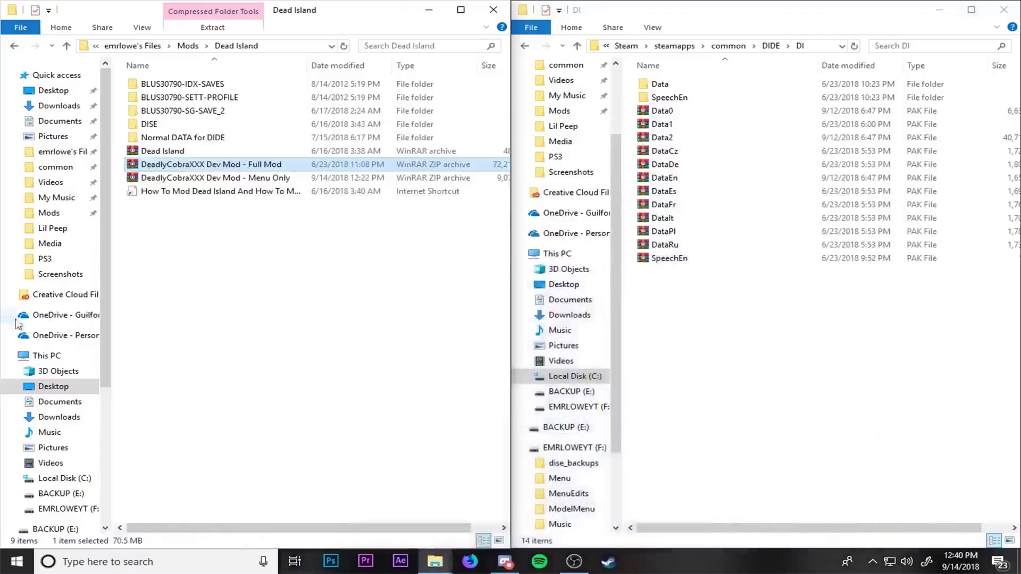
Inspect the contents of the Menu Only and Full Mod archives, closing each archive after viewing it.
left_click(226, 318)
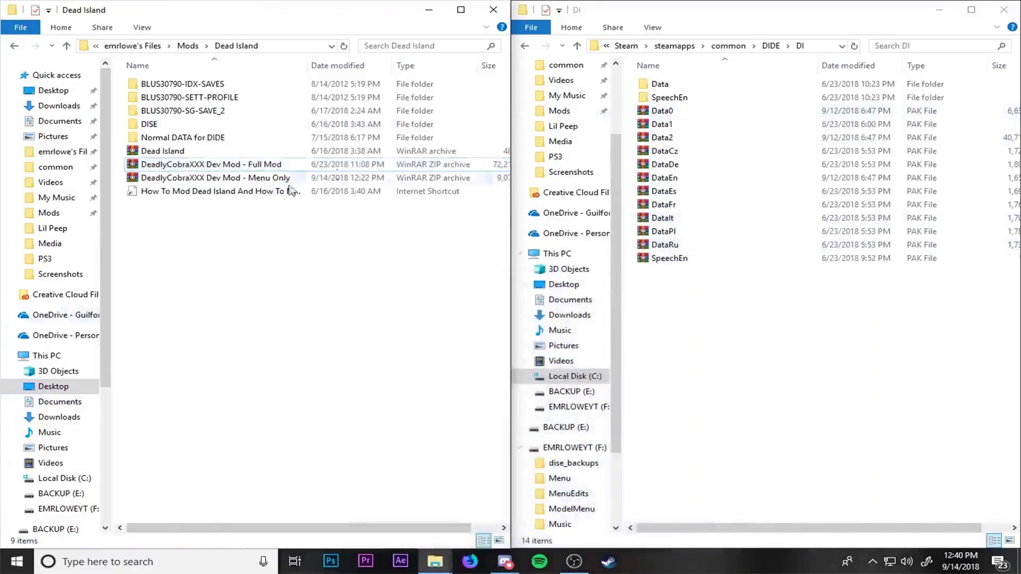
double_click(273, 180)
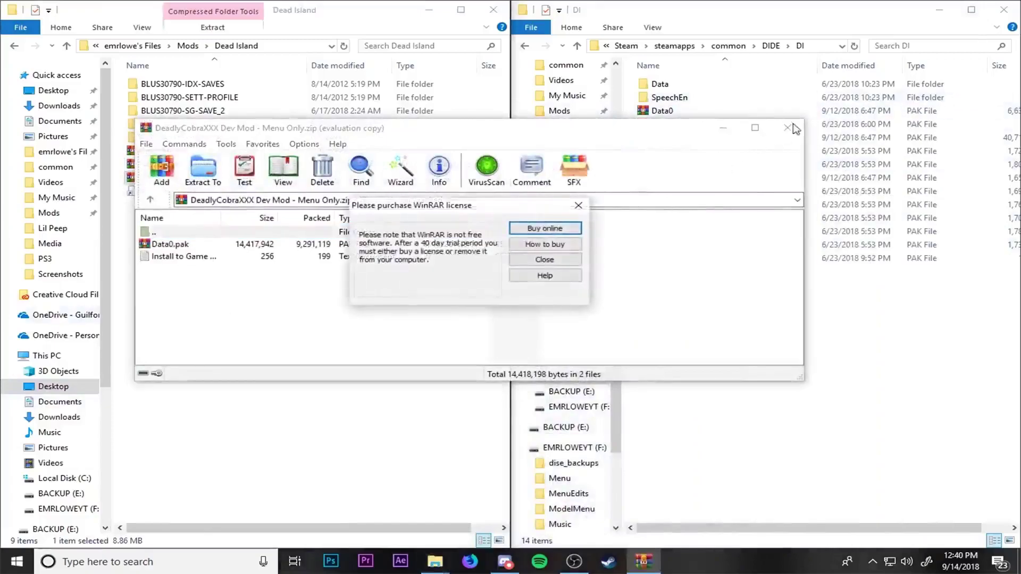
left_click(592, 210)
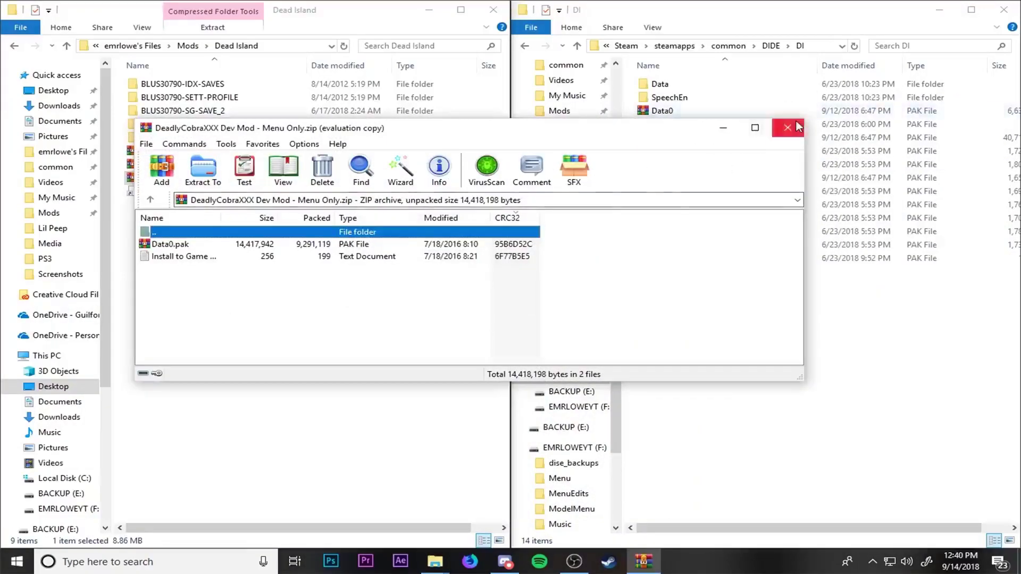
left_click(788, 127)
double_click(218, 164)
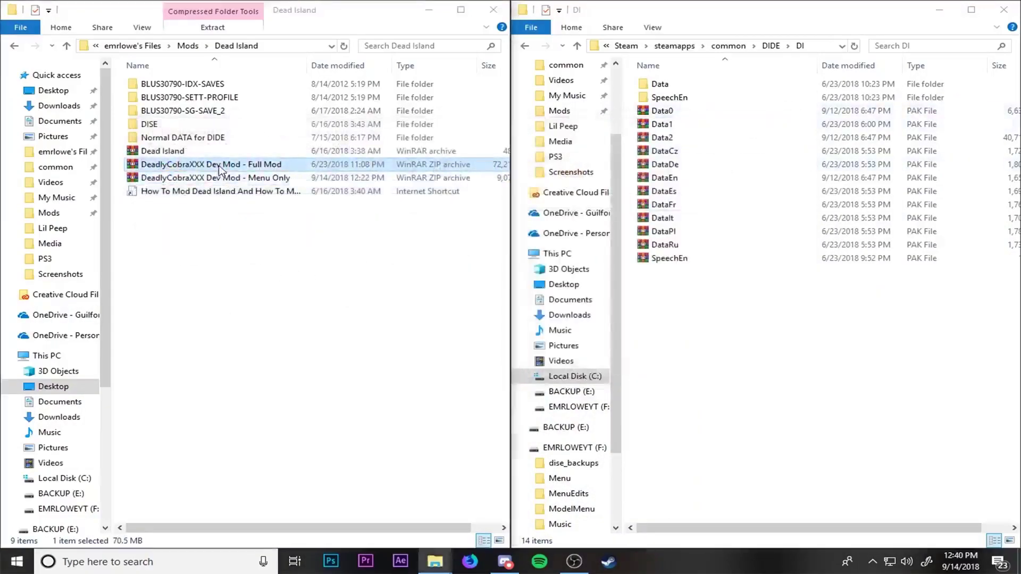
left_click(788, 127)
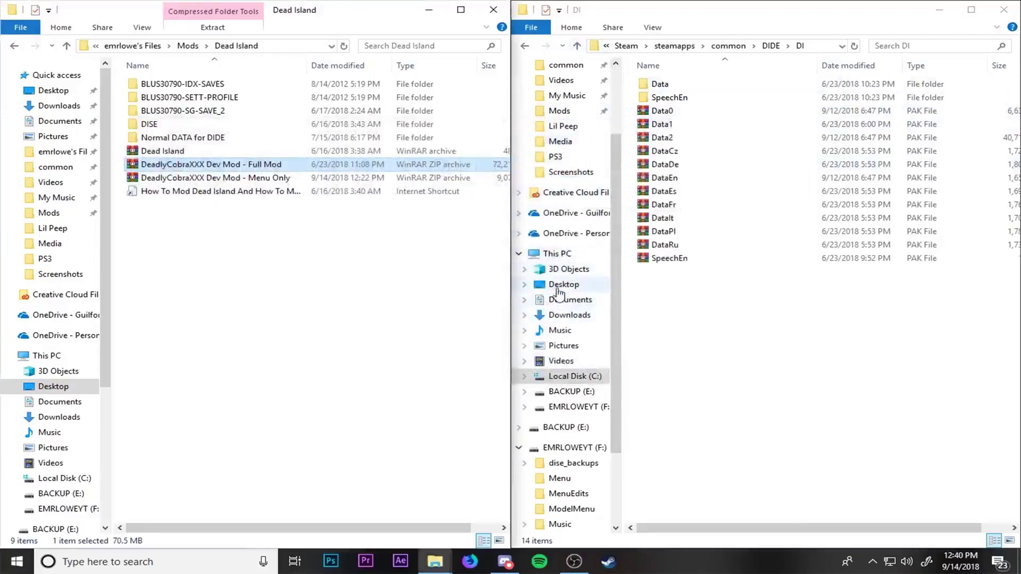
In the second file window, browse from This PC to the Steam folder in Program Files (x86) on Local Disk (C:).
left_click(556, 254)
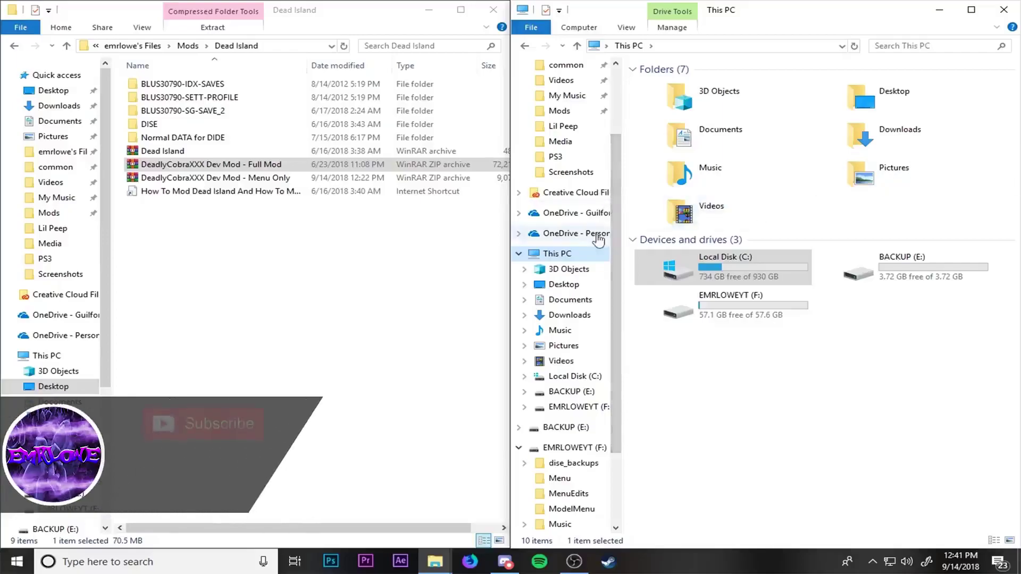
left_click(769, 249)
double_click(768, 267)
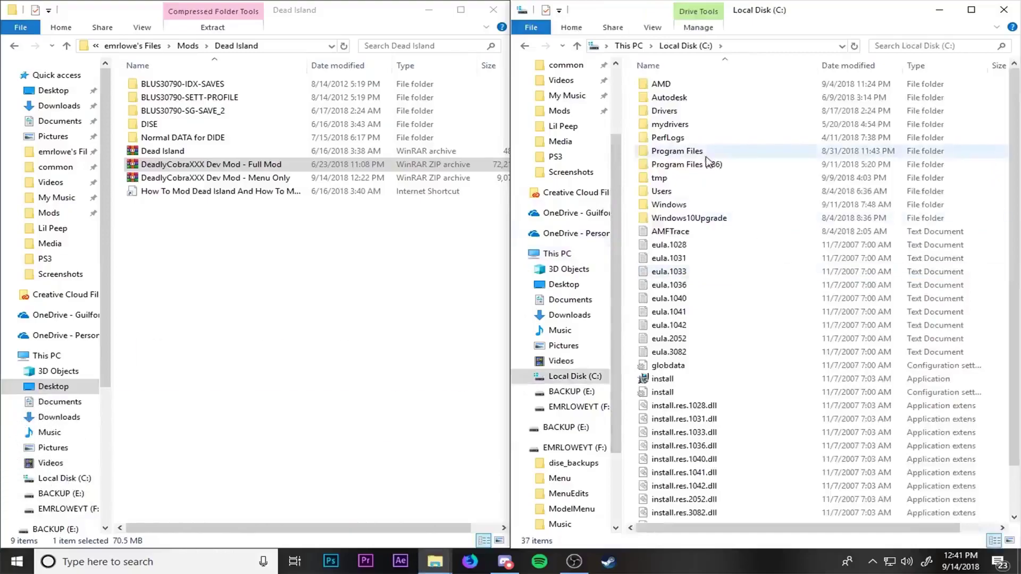
double_click(707, 163)
scroll(720, 171, "down", 1)
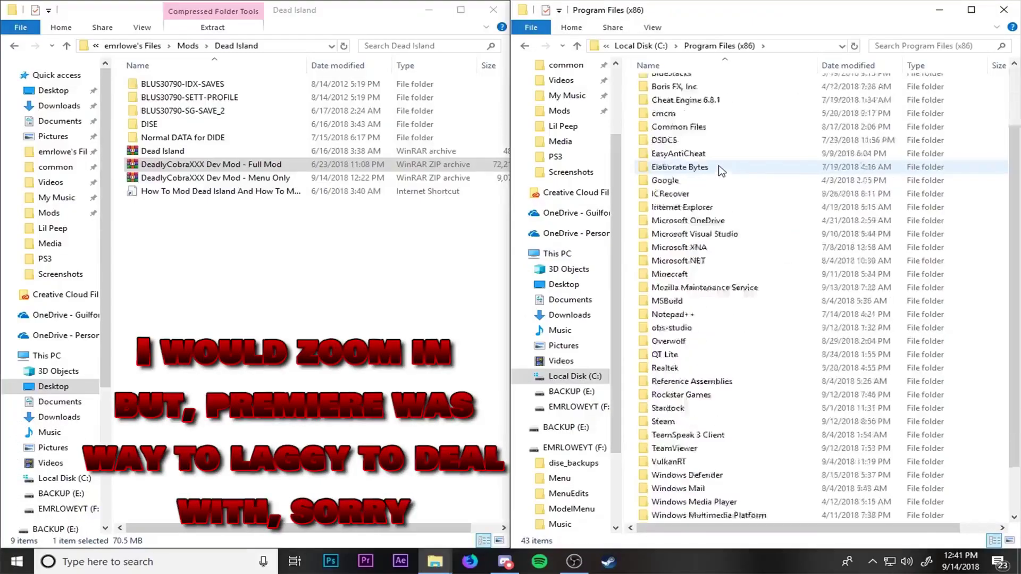
scroll(721, 170, "down", 1)
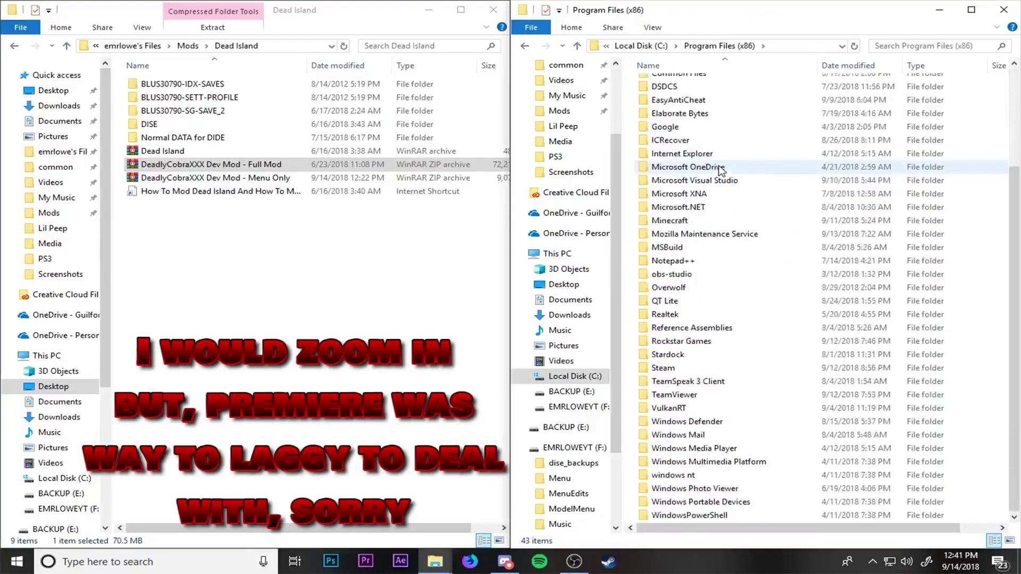
double_click(659, 369)
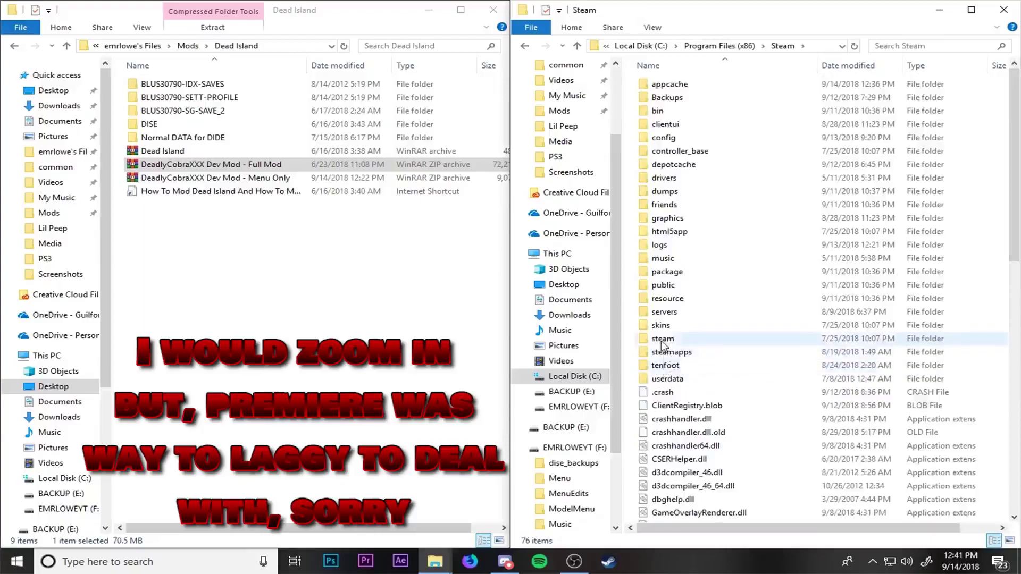
Open the game's DI data folder through steamapps, common and DIDE.
double_click(674, 352)
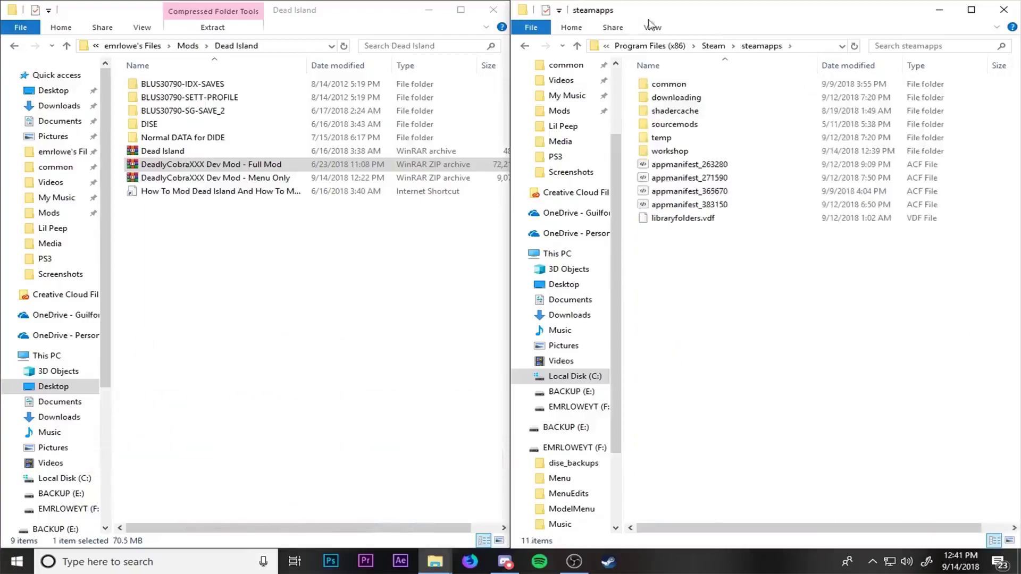
double_click(694, 86)
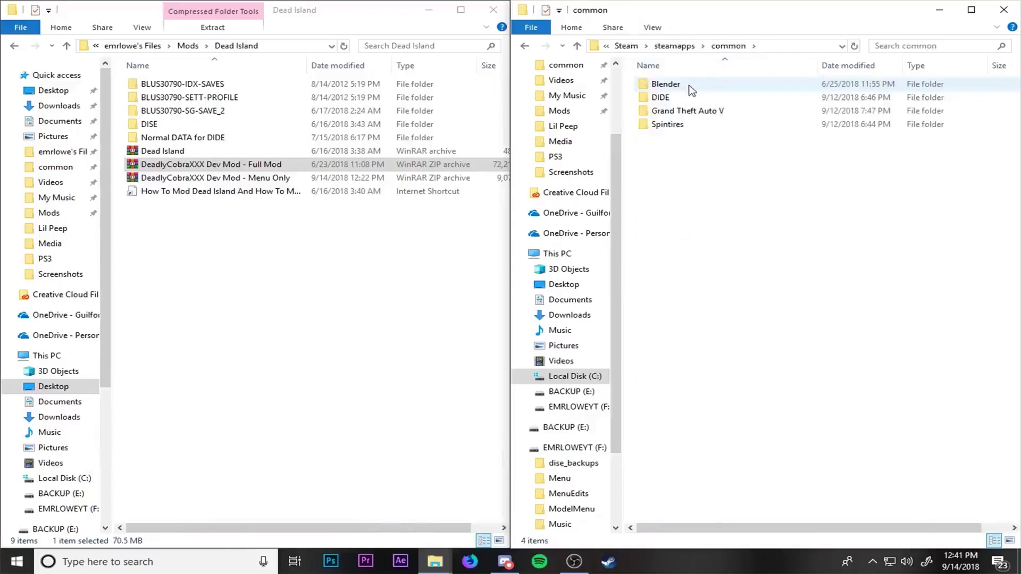
double_click(682, 99)
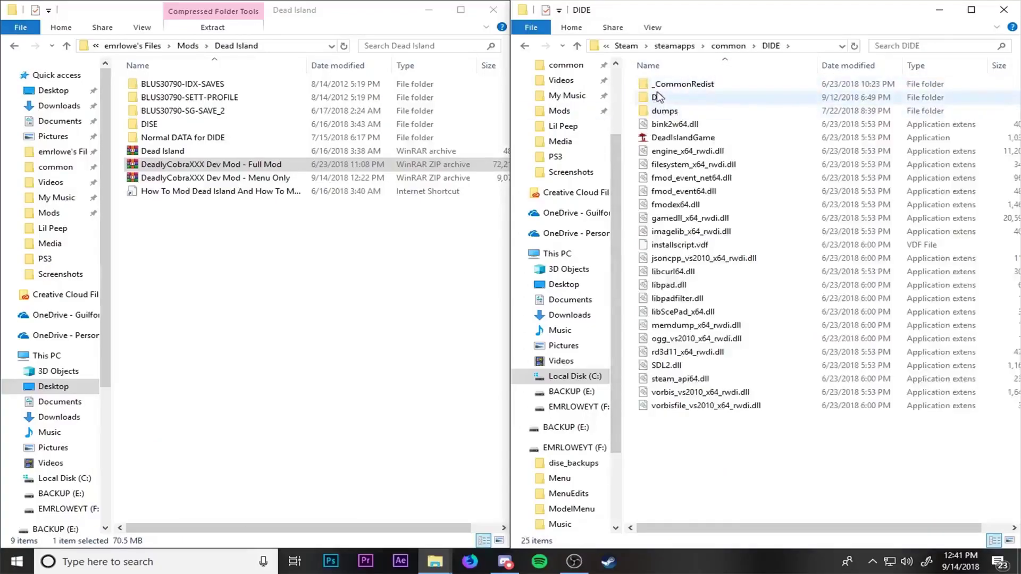
left_click(673, 100)
double_click(673, 99)
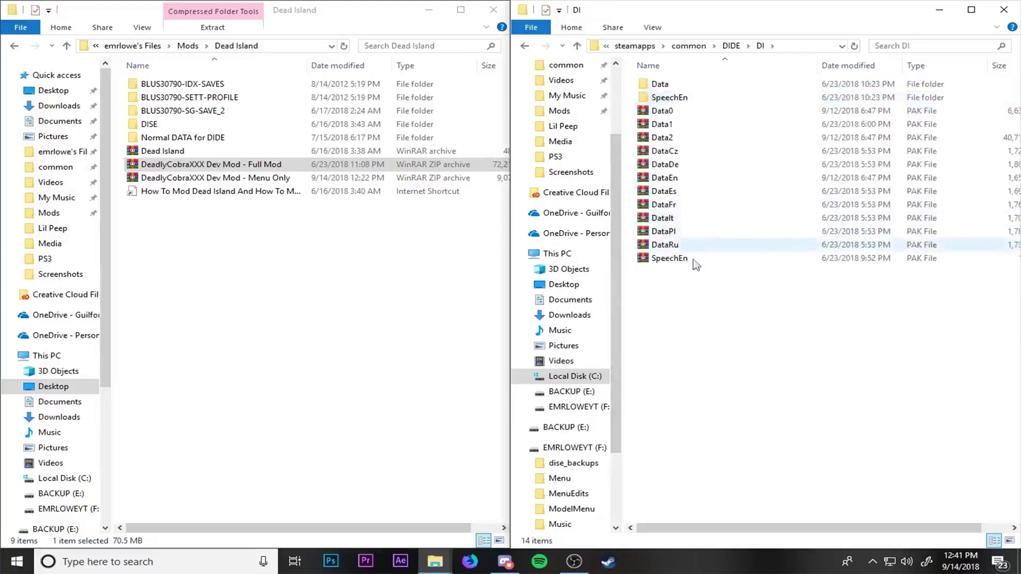
Open the DeadlyCobraXXX Dev Mod Full Mod archive side by side with the DI folder and dismiss the licence reminder.
double_click(207, 166)
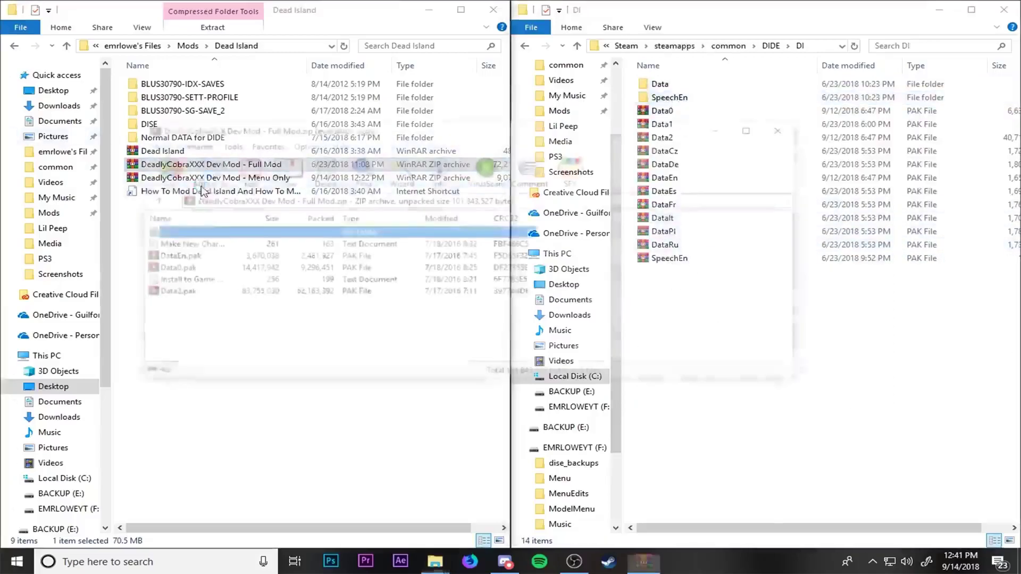
key("super+Left")
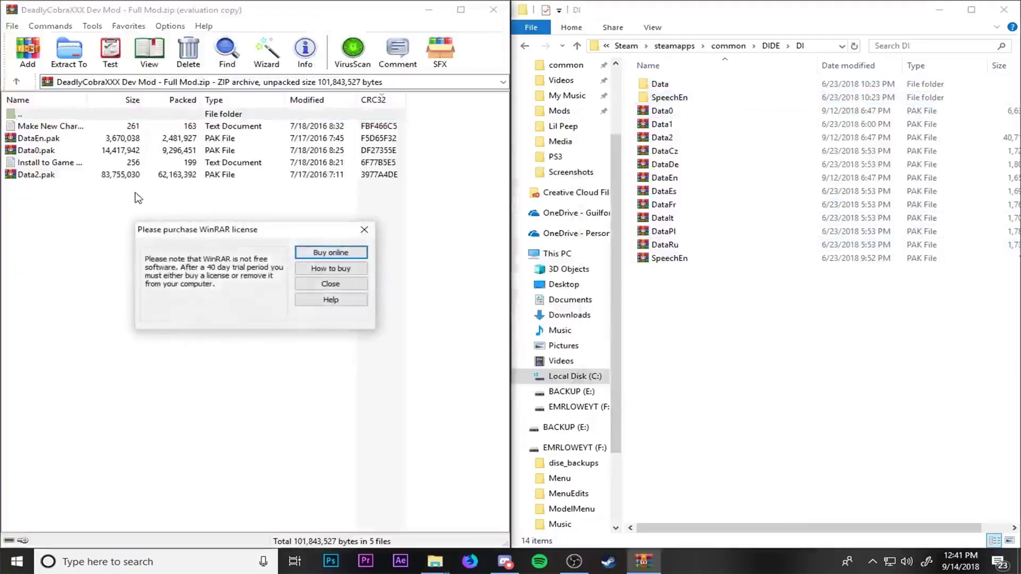
left_click(364, 230)
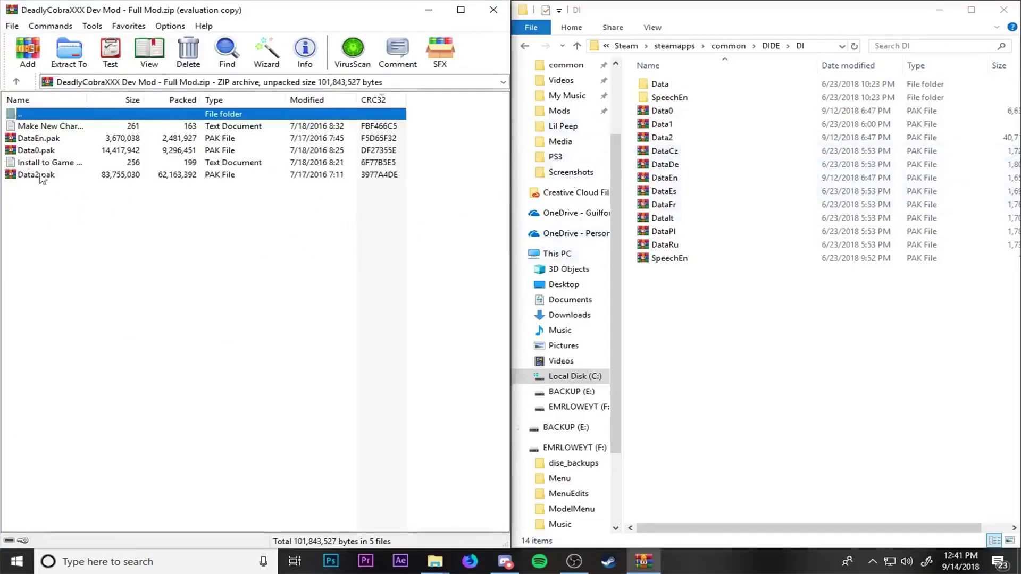
Pick out DataEn.pak, Data0.pak and Data2.pak in the Full Mod archive, and return to the parent Dead Island folder.
left_click(42, 139)
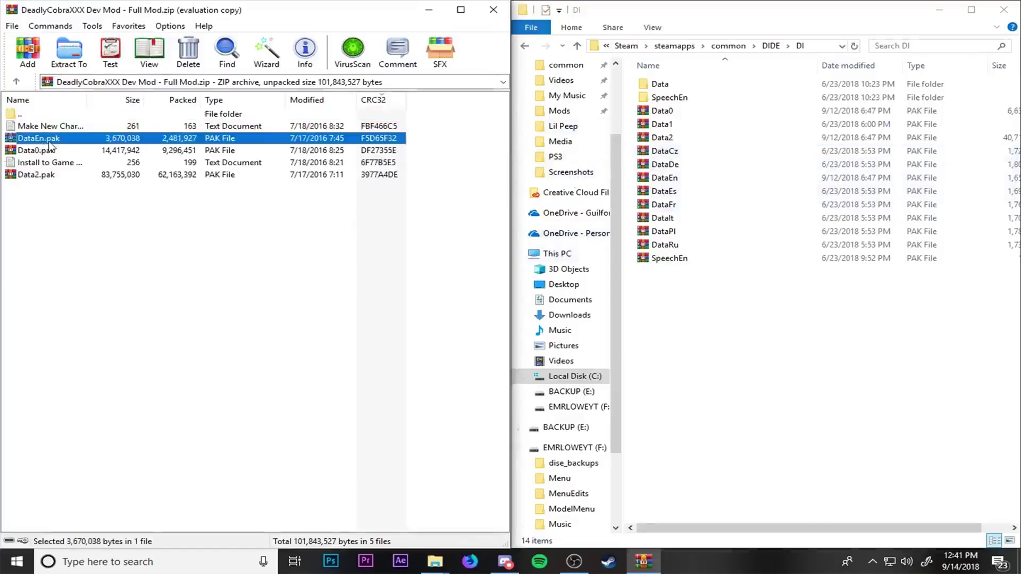
left_click(38, 151, "shift")
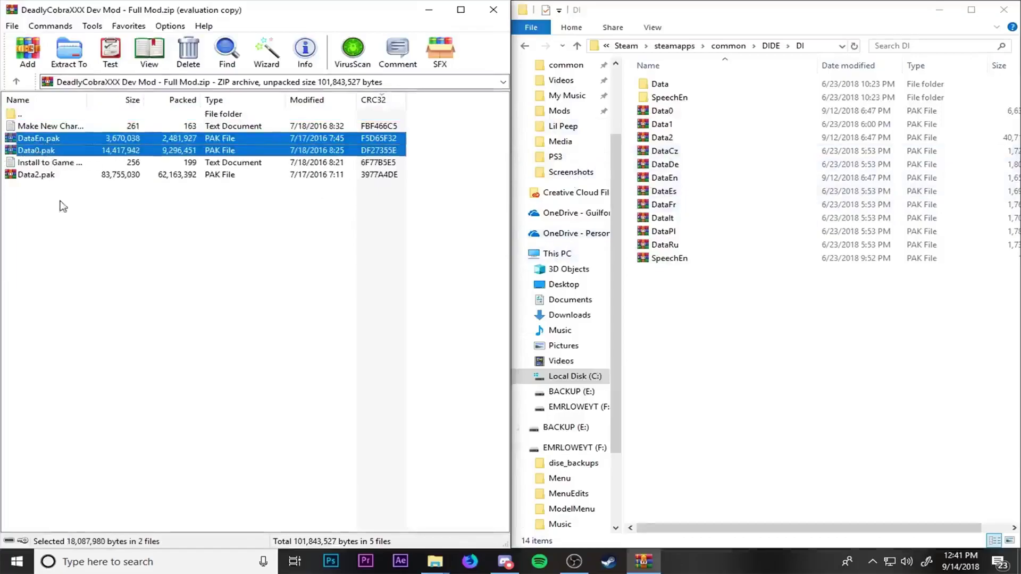
left_click(29, 175, "ctrl")
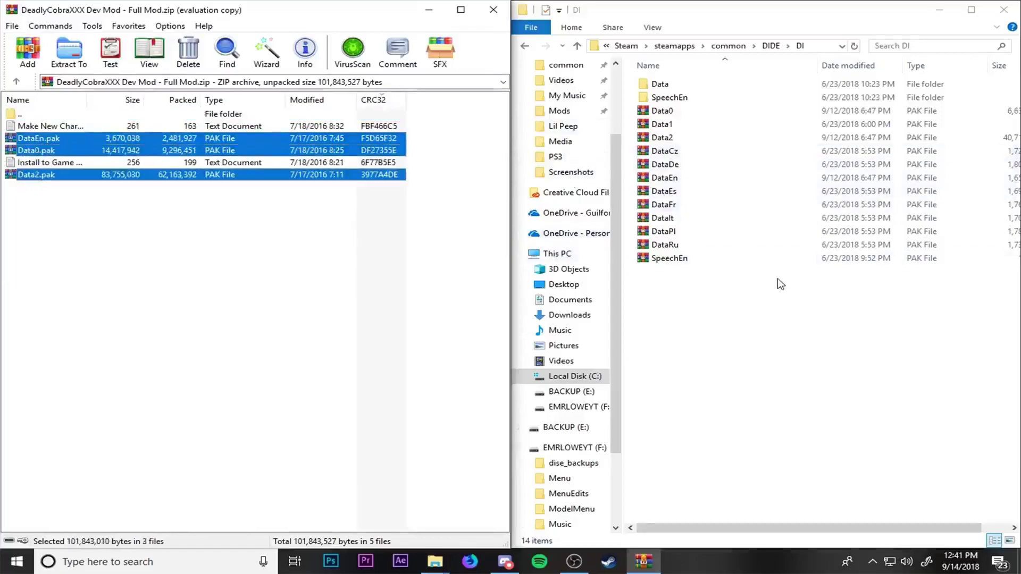
left_click(82, 283)
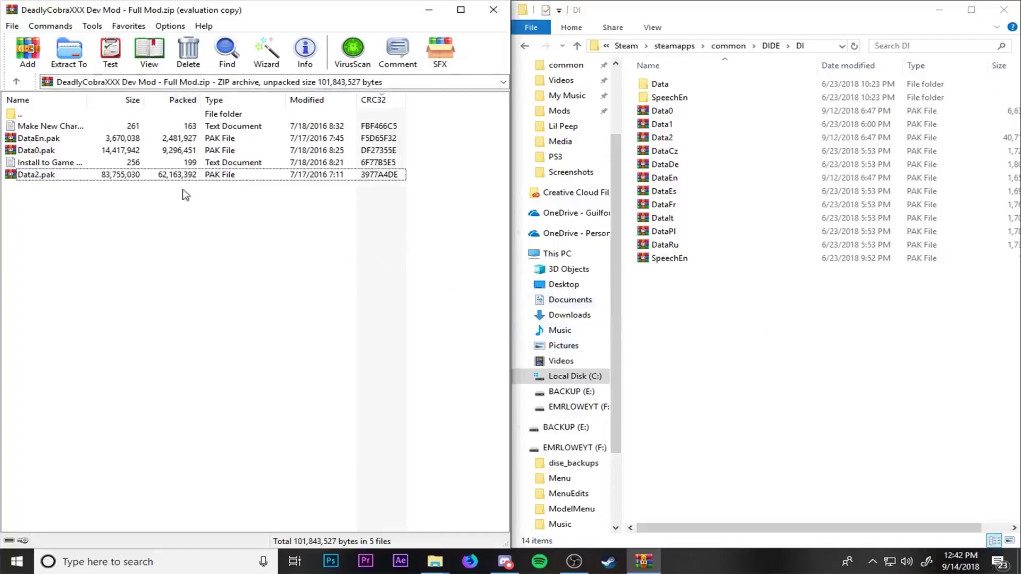
double_click(59, 118)
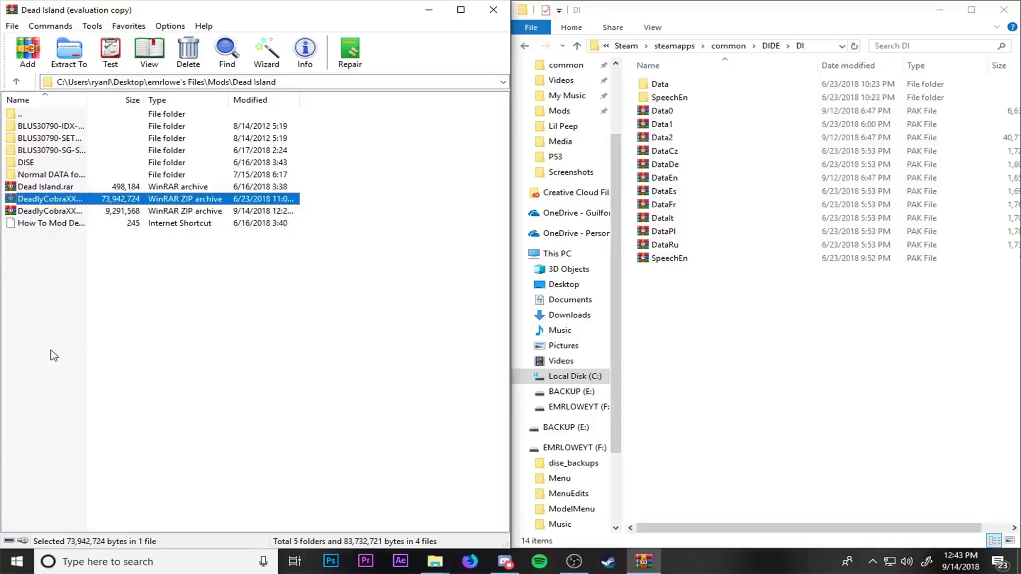
left_click(594, 571)
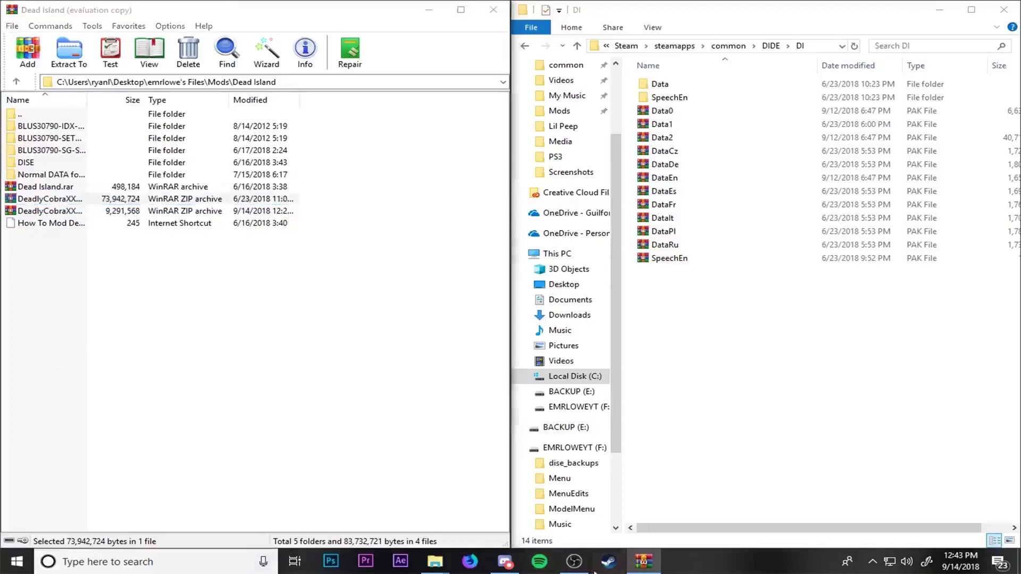
left_click(582, 570)
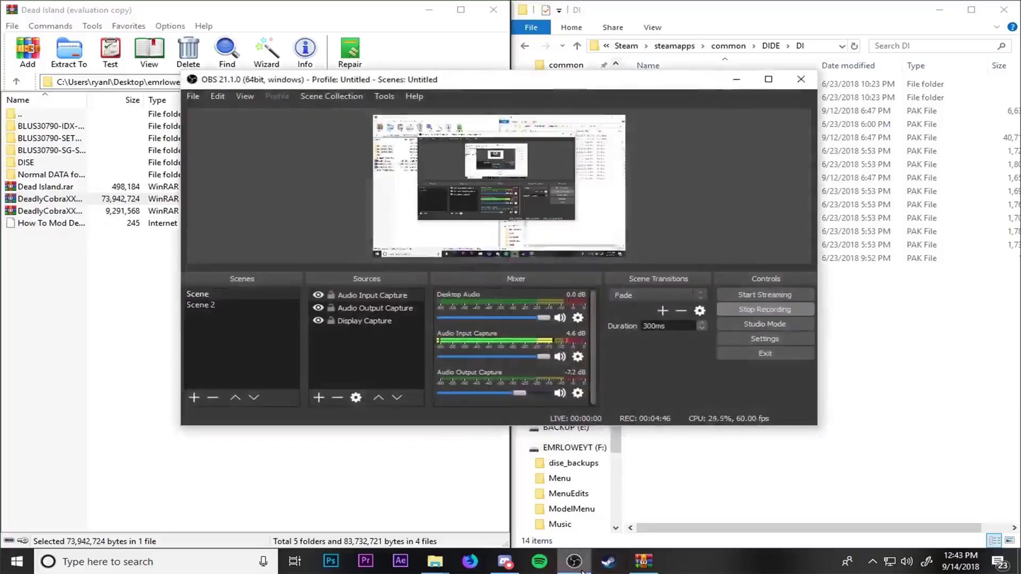